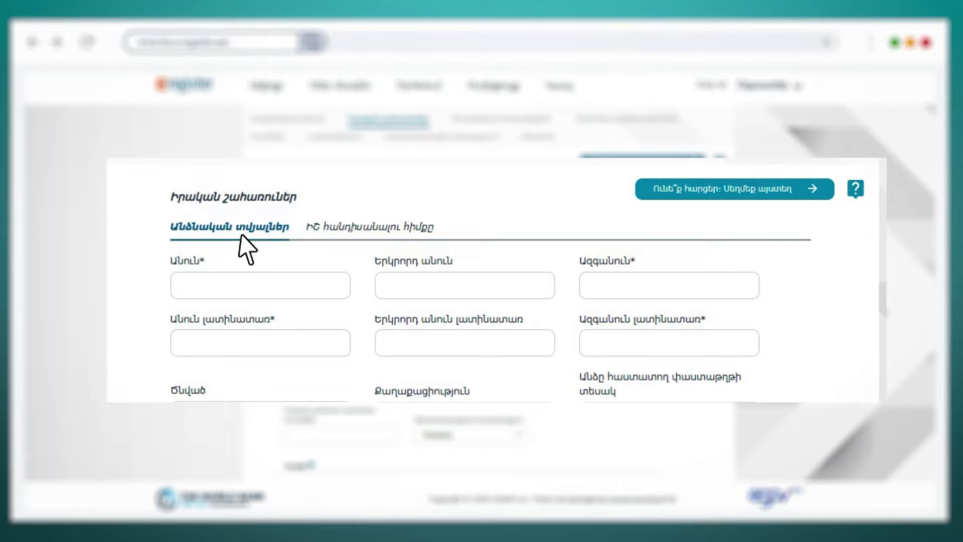
# - Enter the owner's first name, surname and middle name in Armenian
pyautogui.click(182, 295)
pyautogui.click(592, 295)
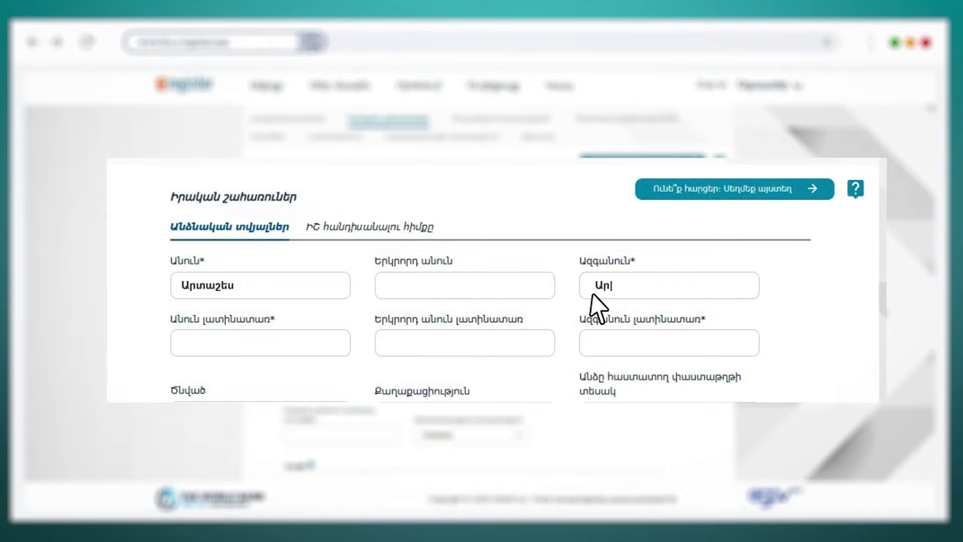
pyautogui.click(391, 294)
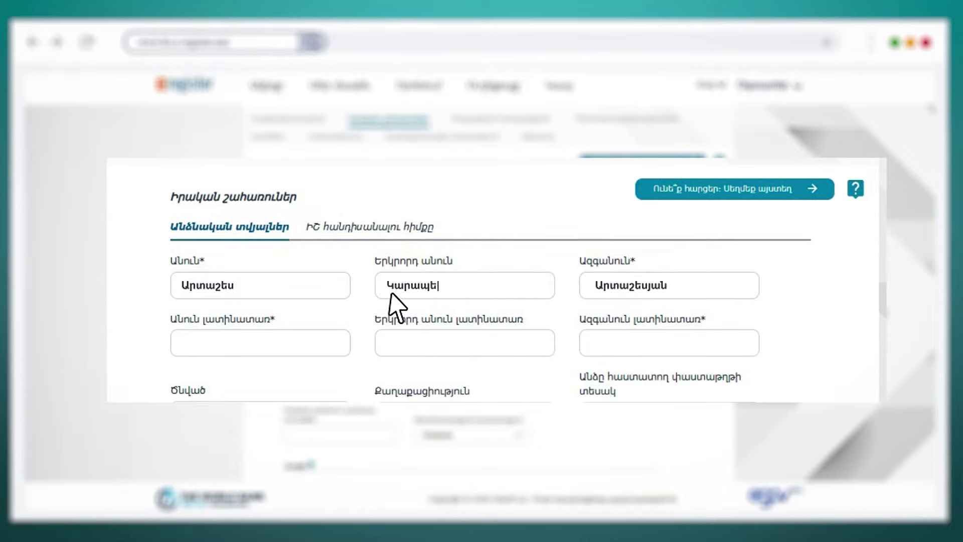
pyautogui.press('Tab')
pyautogui.press('Tab')
pyautogui.press('Tab')
pyautogui.press('Tab')
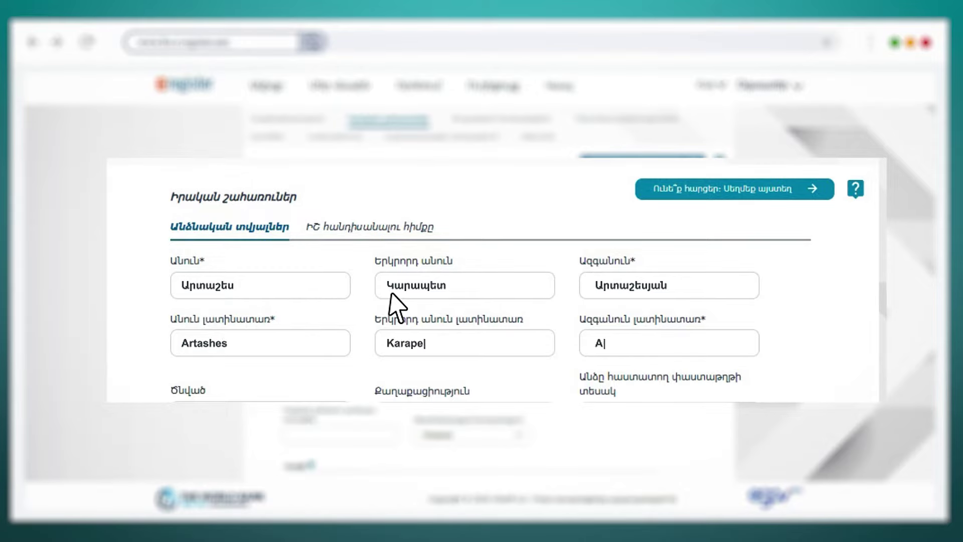
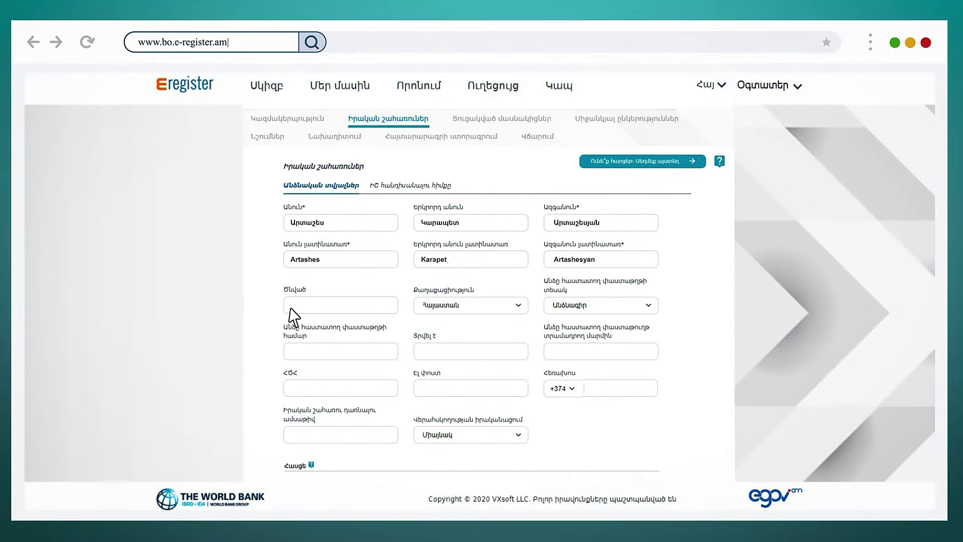
pyautogui.write('06.20.1988')
# - Select Հայաստան as citizenship and Նույնականացման քարտ as the identity document type
pyautogui.click(519, 306)
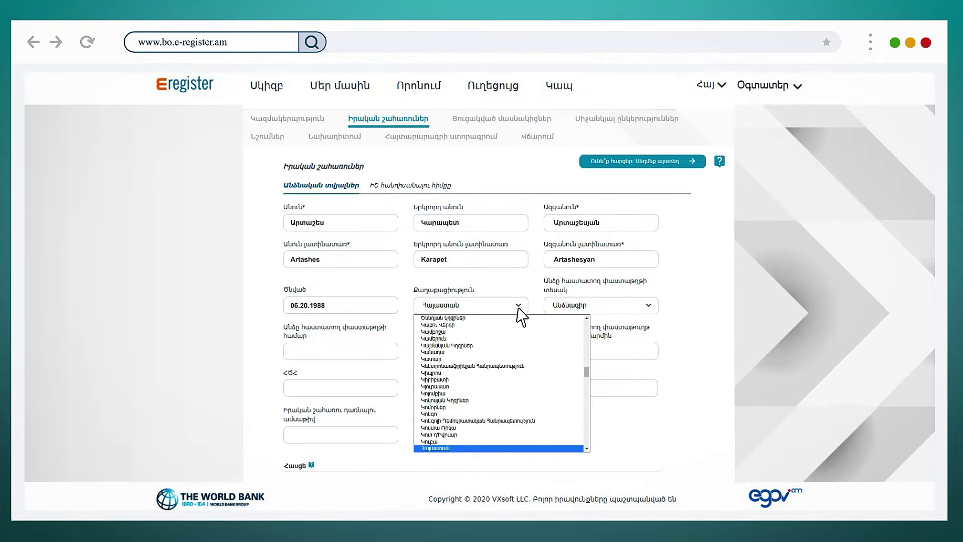
pyautogui.click(466, 447)
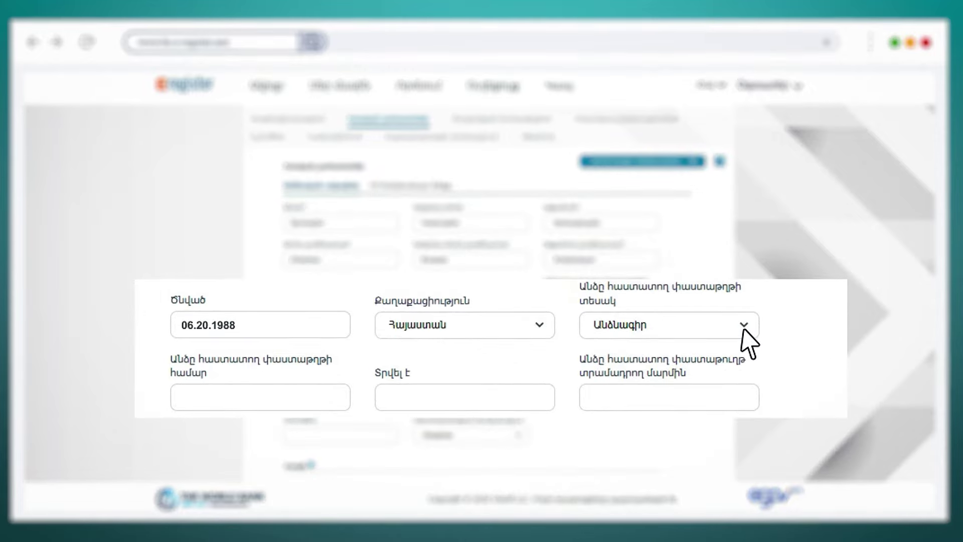
pyautogui.click(743, 327)
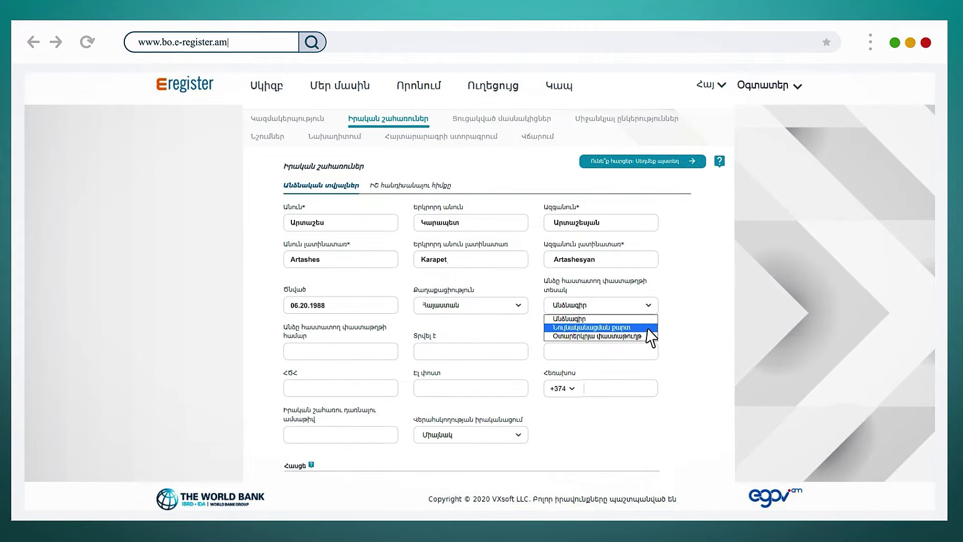
pyautogui.click(651, 328)
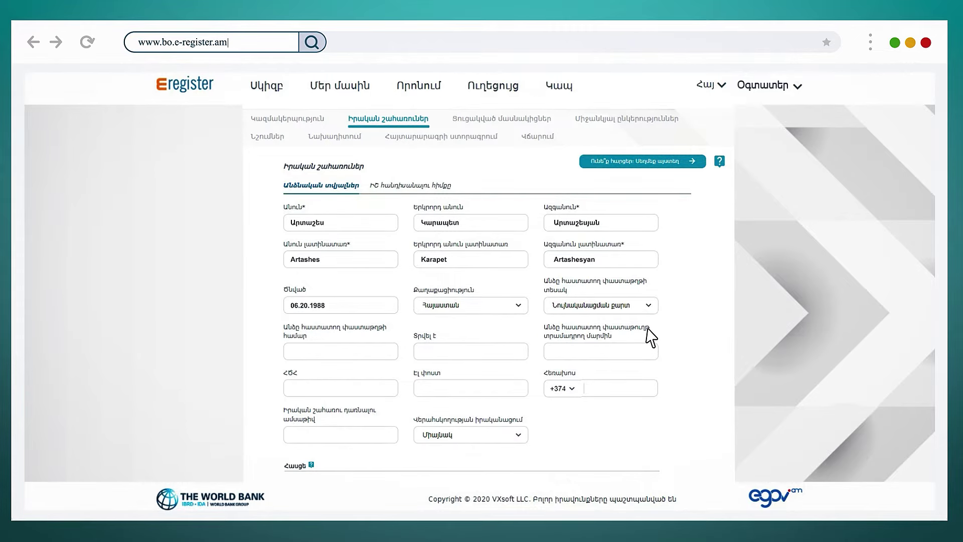
# - Enter the ID card number, issue date 20.11.2021, issuing authority 001 and the public service number
pyautogui.click(296, 357)
pyautogui.write('0001000')
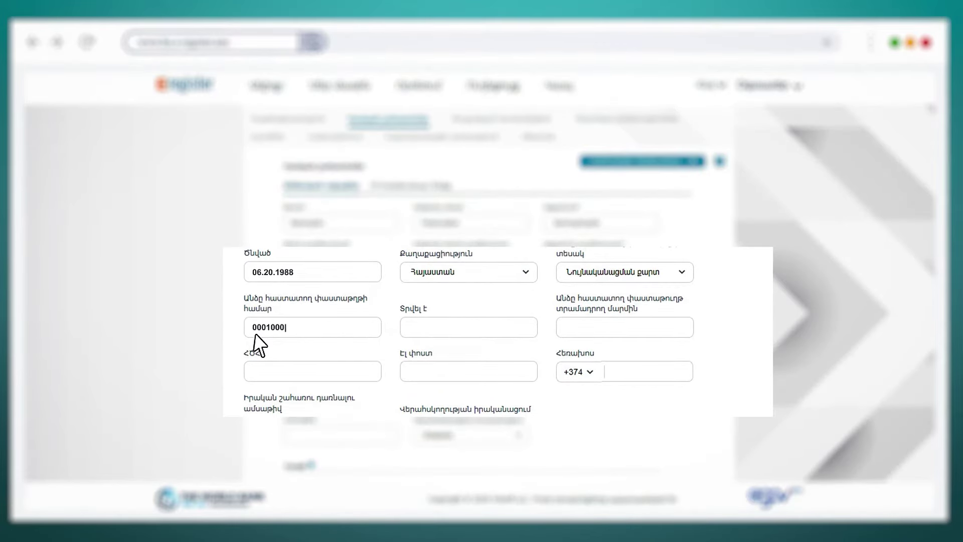
pyautogui.write('1')
pyautogui.click(415, 338)
pyautogui.write('20.11.2021')
pyautogui.click(571, 335)
pyautogui.write('001')
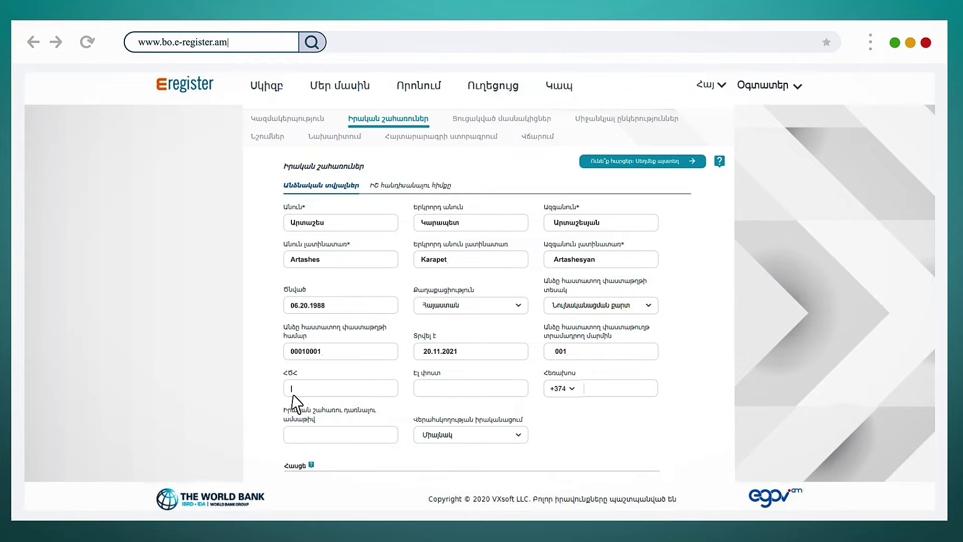
pyautogui.write('00010001')
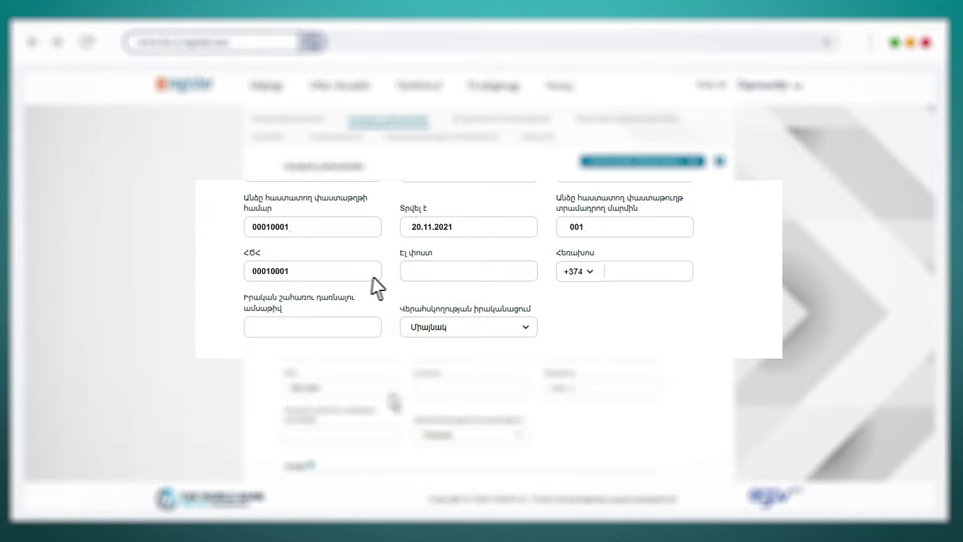
# - Fill in the owner's e-mail, phone number and ownership start date 20.11.2021
pyautogui.click(417, 279)
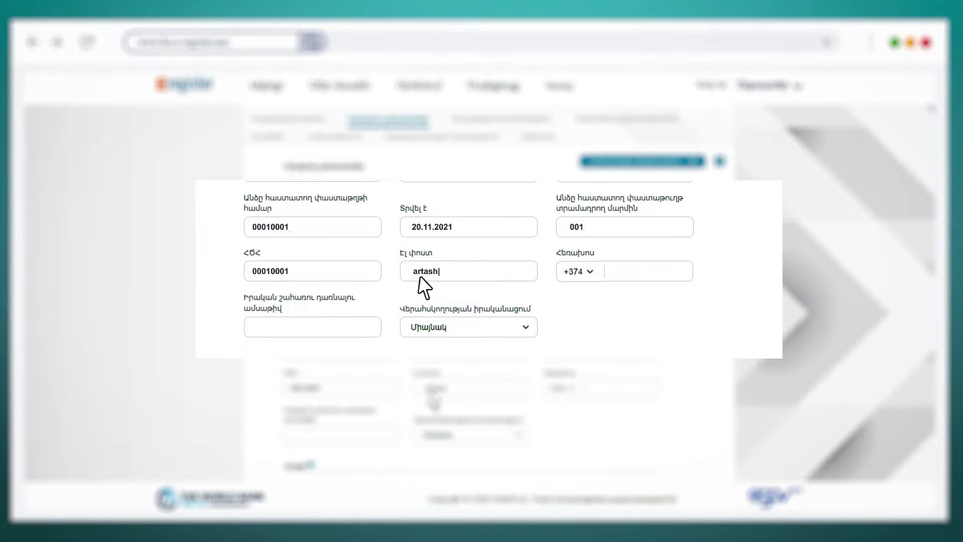
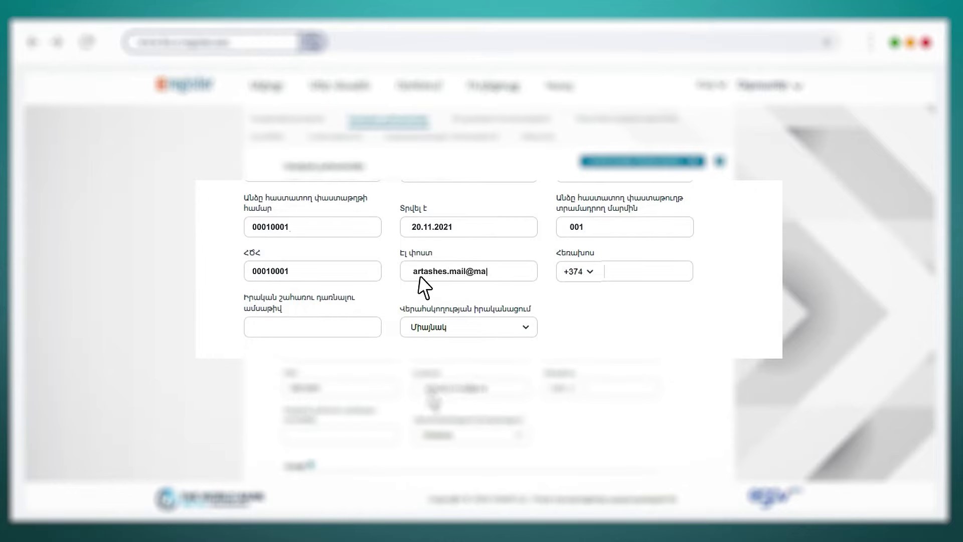
pyautogui.click(609, 277)
pyautogui.write('00 00')
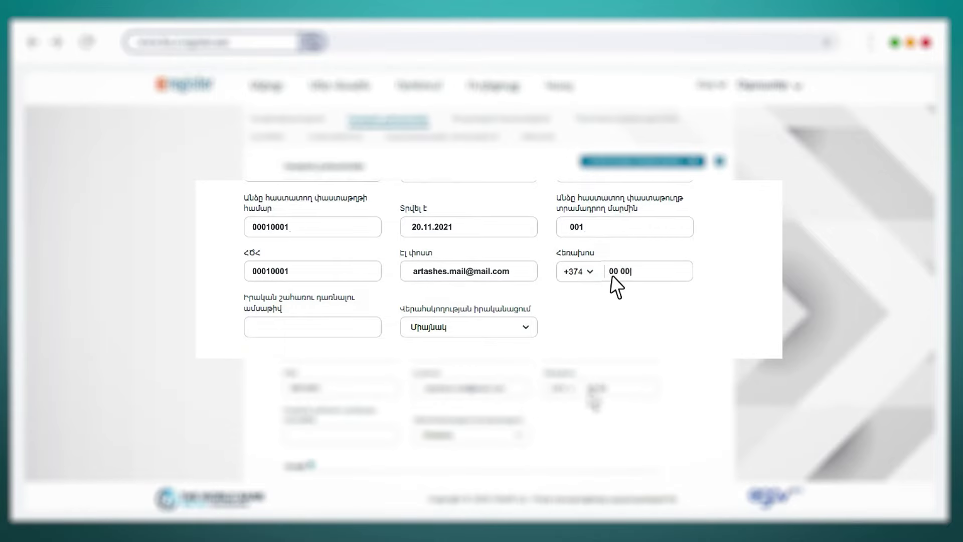
pyautogui.write(' 00 00')
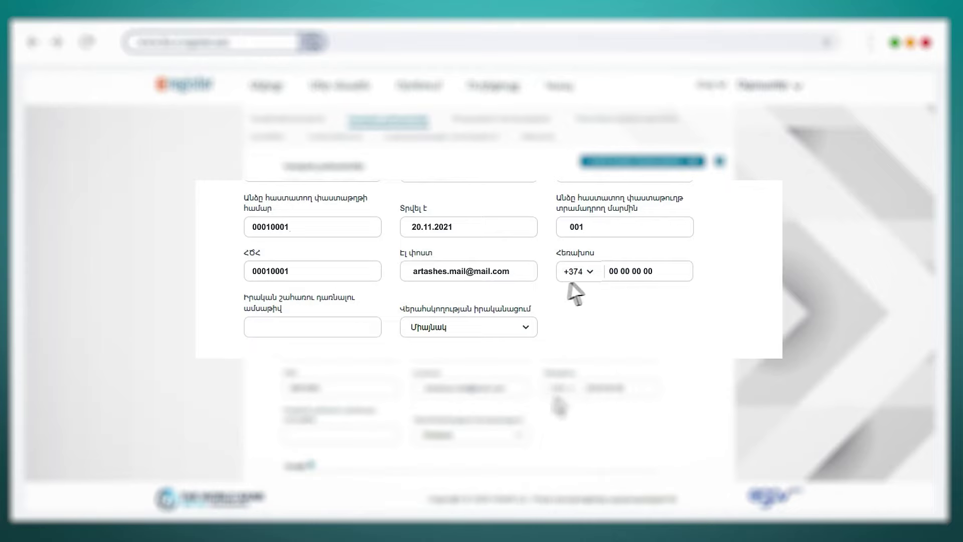
pyautogui.click(258, 332)
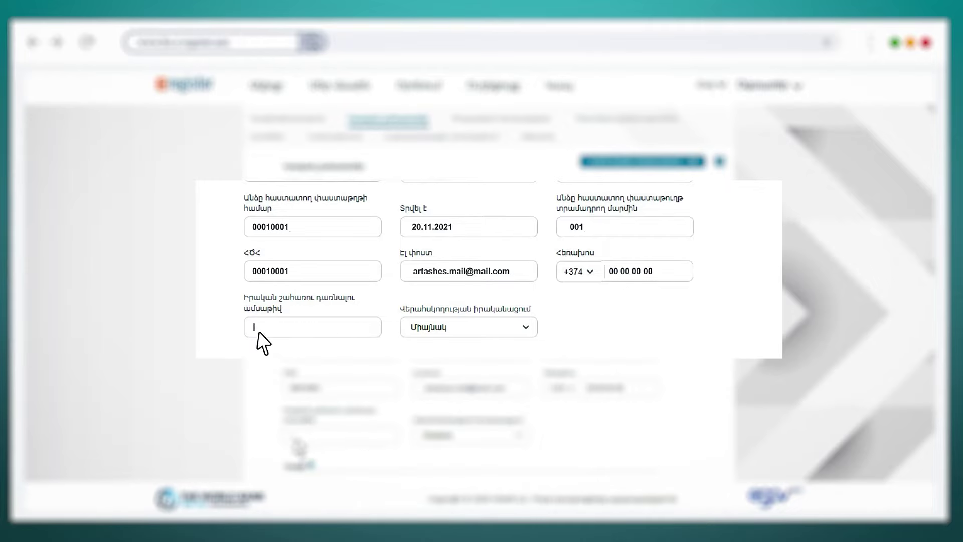
pyautogui.write('20.11.2021')
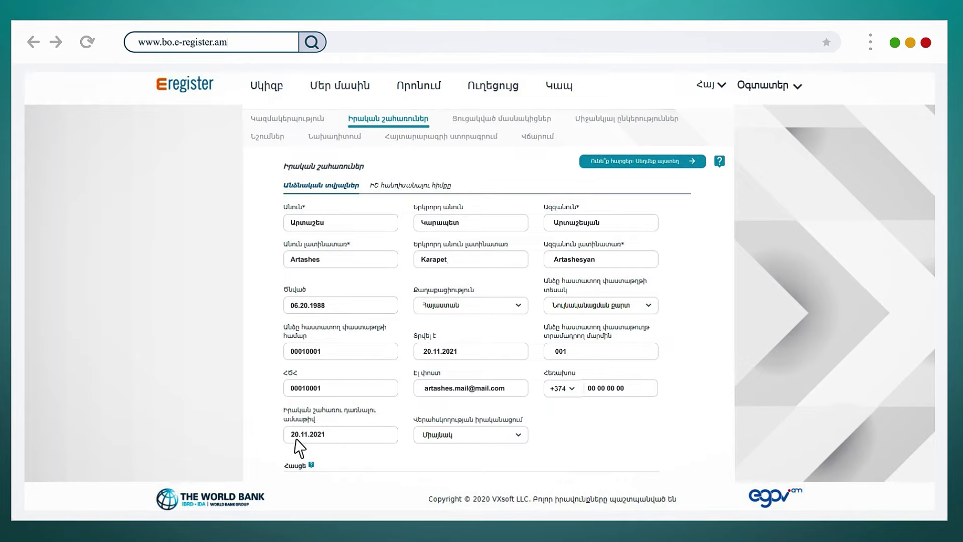
pyautogui.click(518, 435)
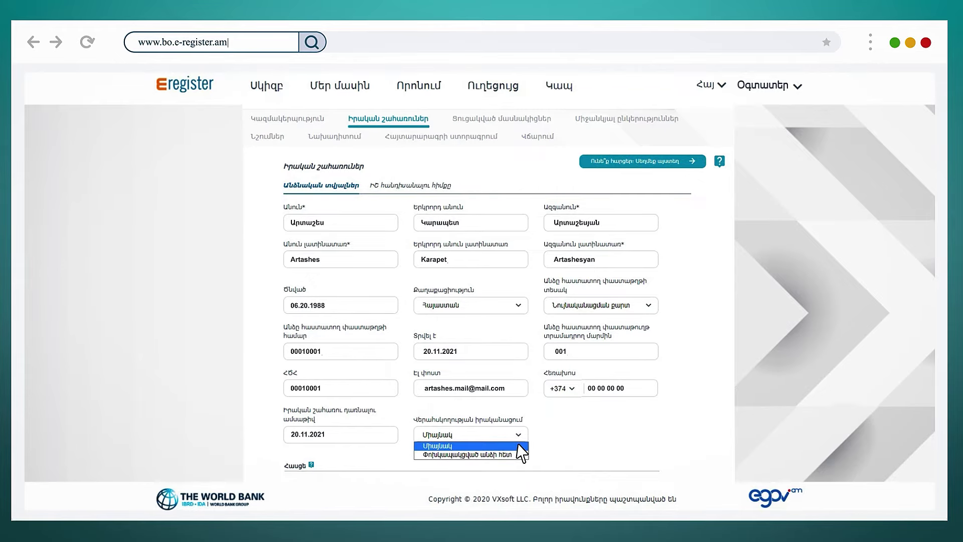
# - Set the control type to Միայնակ
pyautogui.click(518, 446)
pyautogui.scroll(-3, 517, 444)
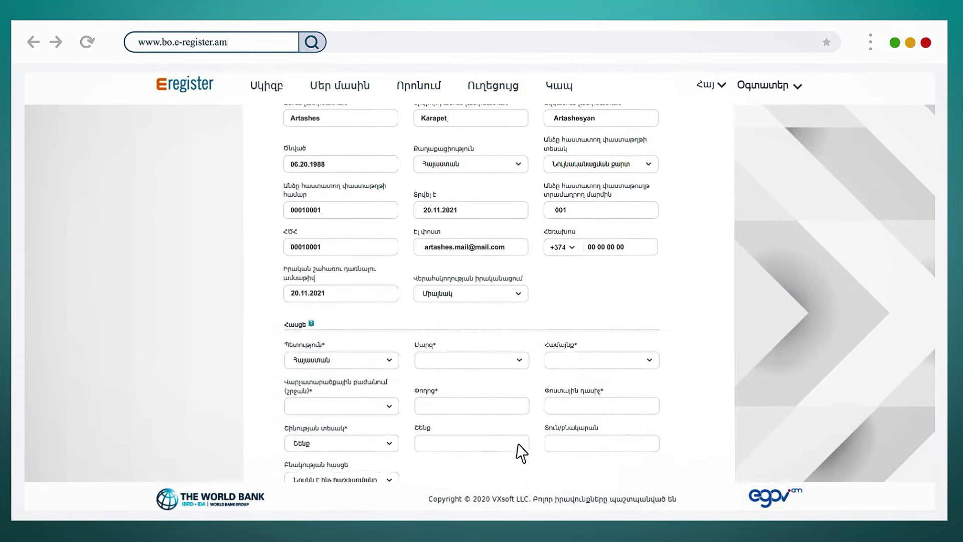
pyautogui.scroll(-3, 520, 452)
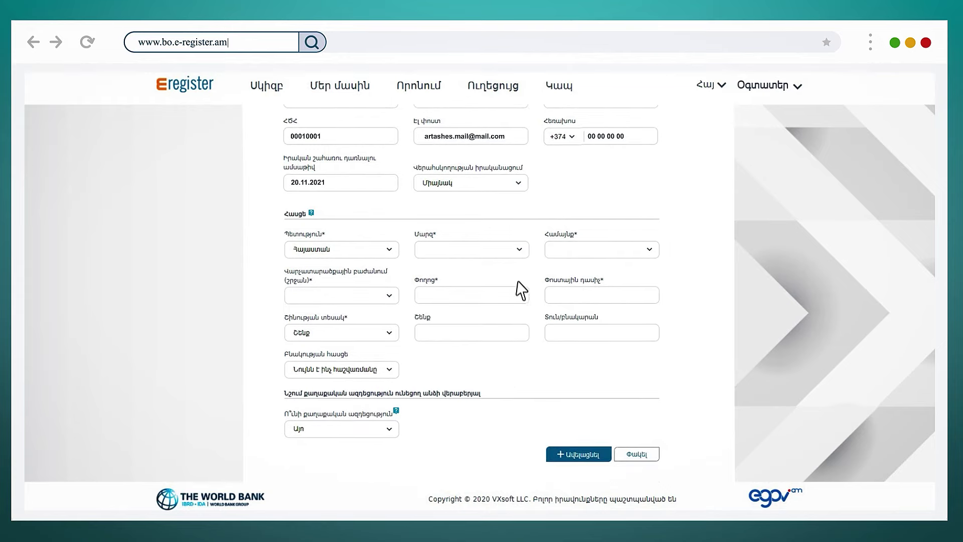
# - Fill the address with ԵՐԵՎԱՆ region and community, plus street, postal code, building and apartment
pyautogui.click(516, 250)
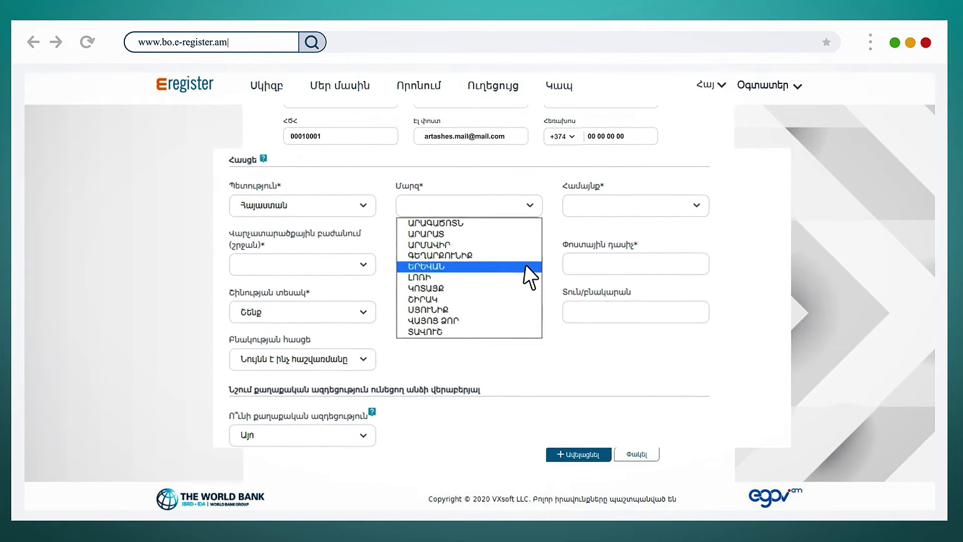
pyautogui.click(525, 266)
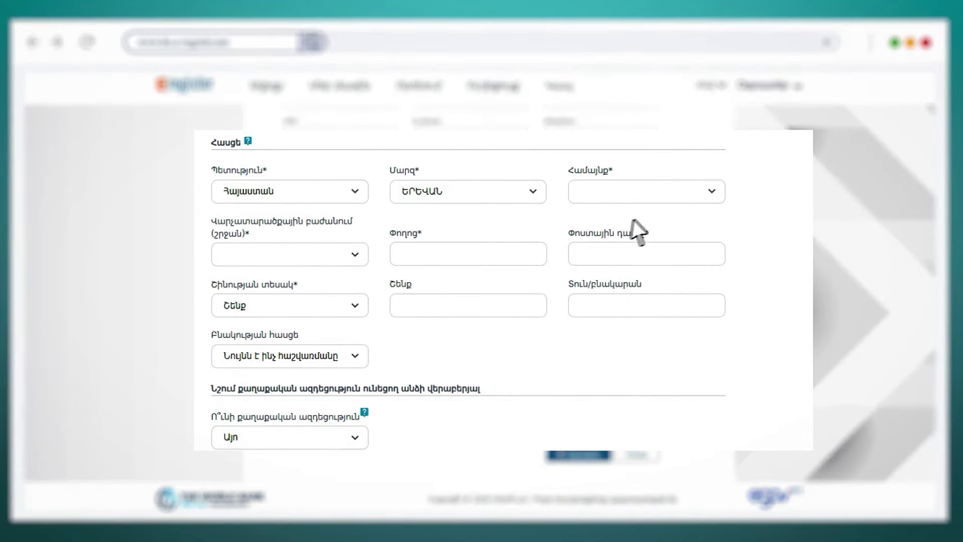
pyautogui.click(708, 200)
pyautogui.click(715, 205)
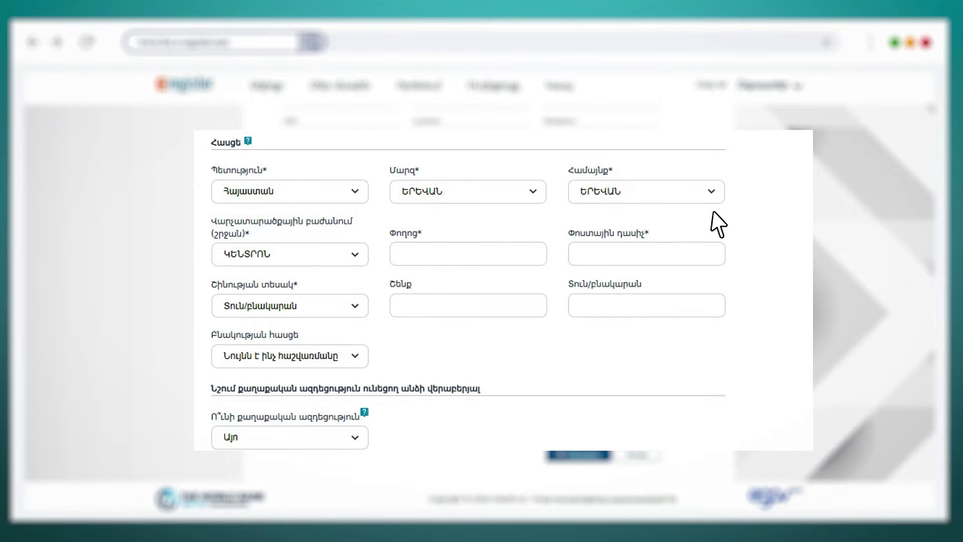
pyautogui.write('Չարենց')
pyautogui.press('Tab')
pyautogui.write('0010')
pyautogui.press('Tab')
pyautogui.write('00')
pyautogui.press('Tab')
pyautogui.write('00')
pyautogui.click(354, 357)
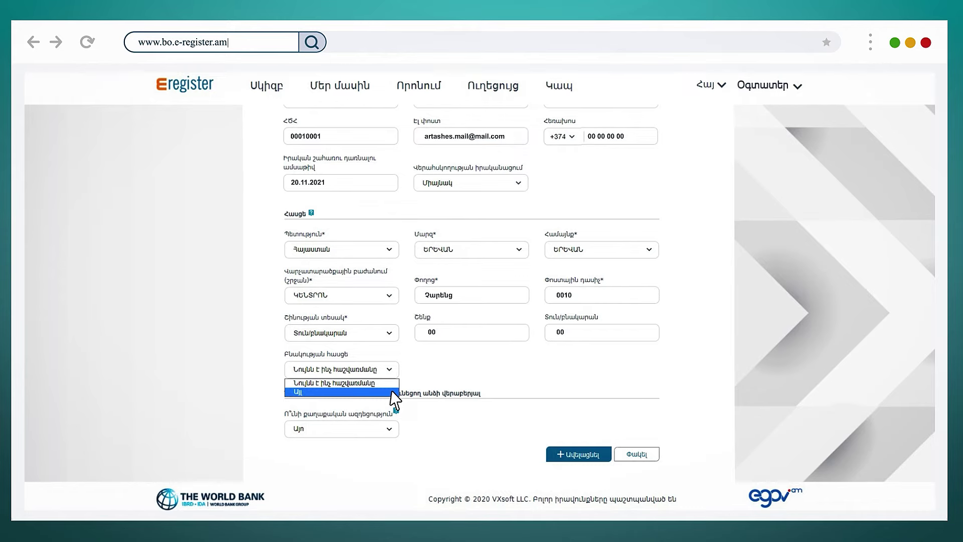
# - Set the residence address to Նույնն է ինչ հաշվառմանը and political exposure to Ոչ
pyautogui.click(391, 383)
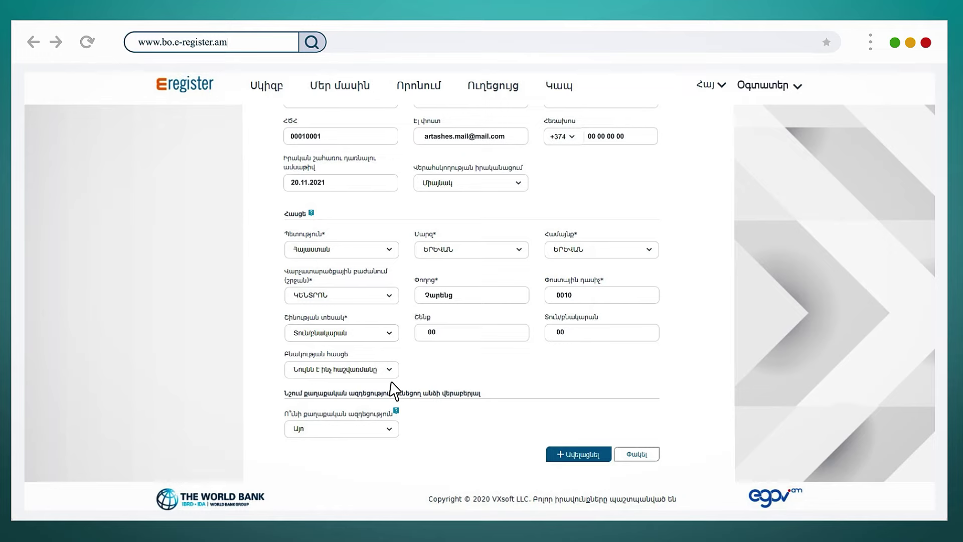
pyautogui.click(390, 429)
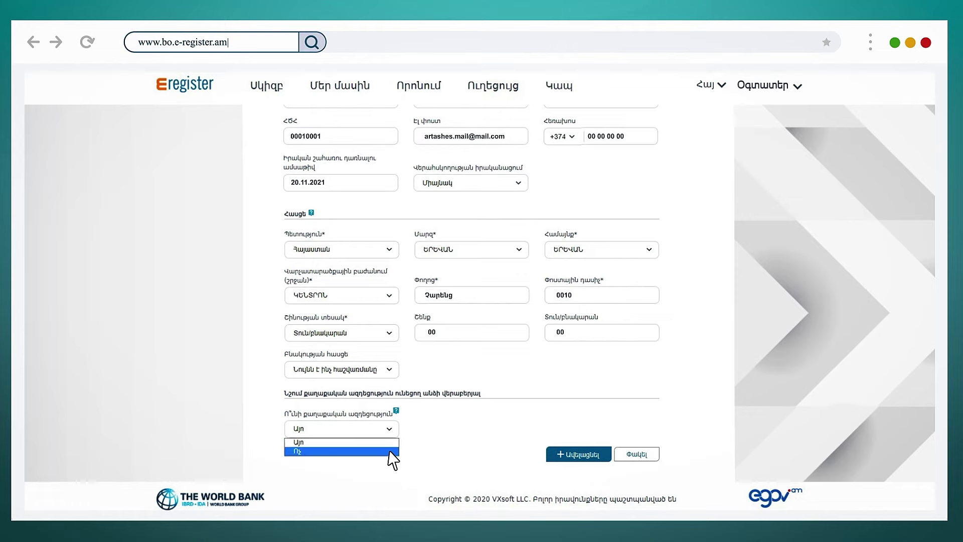
pyautogui.click(389, 452)
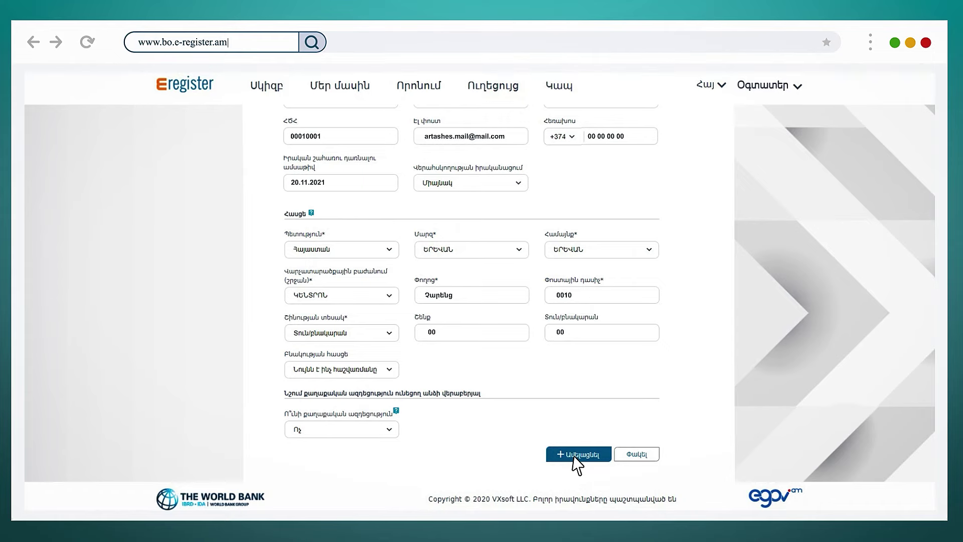
pyautogui.scroll(5, 570, 452)
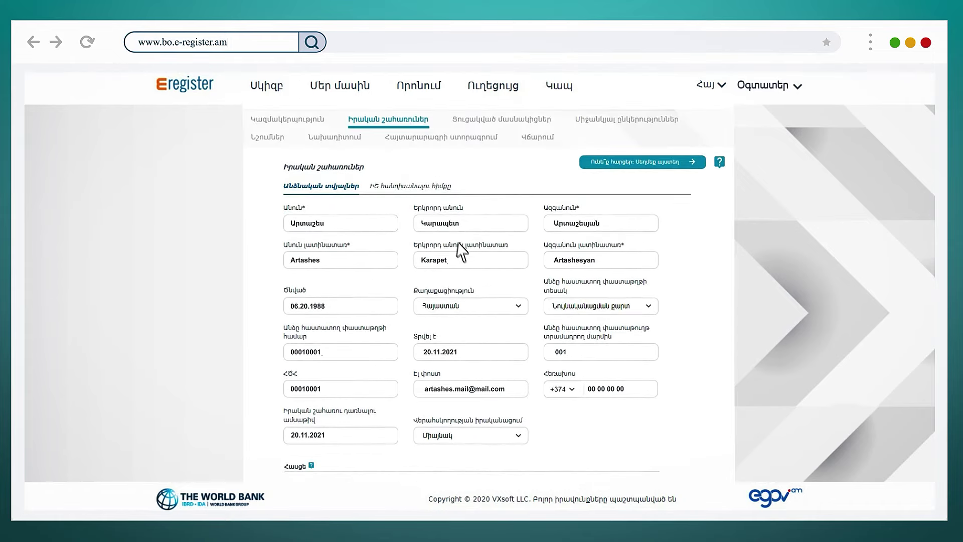
# - On the ԻՇ հանդիսանալու հիմքը tab, answer Այո to the 10%-or-more question
pyautogui.click(430, 190)
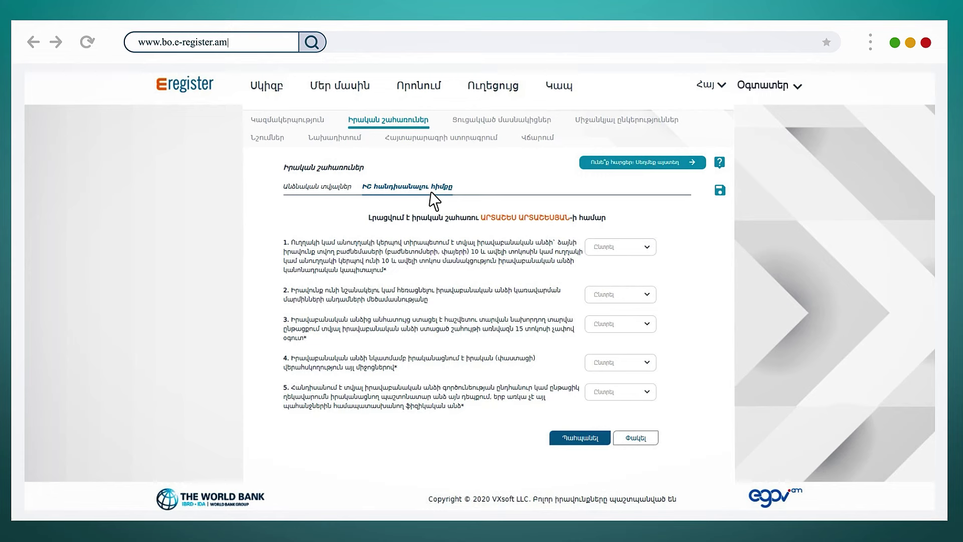
pyautogui.click(644, 247)
pyautogui.click(651, 261)
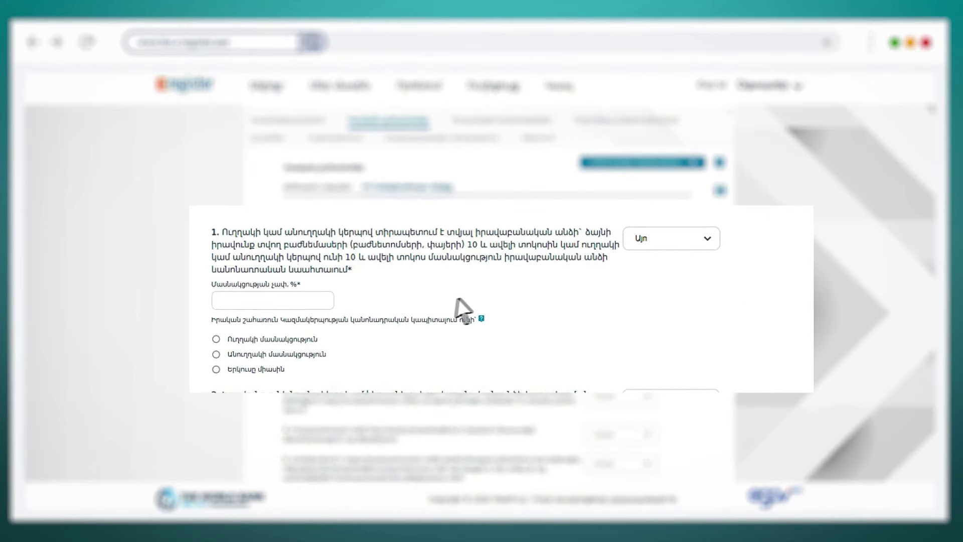
# - Enter a 40 % participation share and mark it Երկուսը միասին (direct and indirect)
pyautogui.click(217, 340)
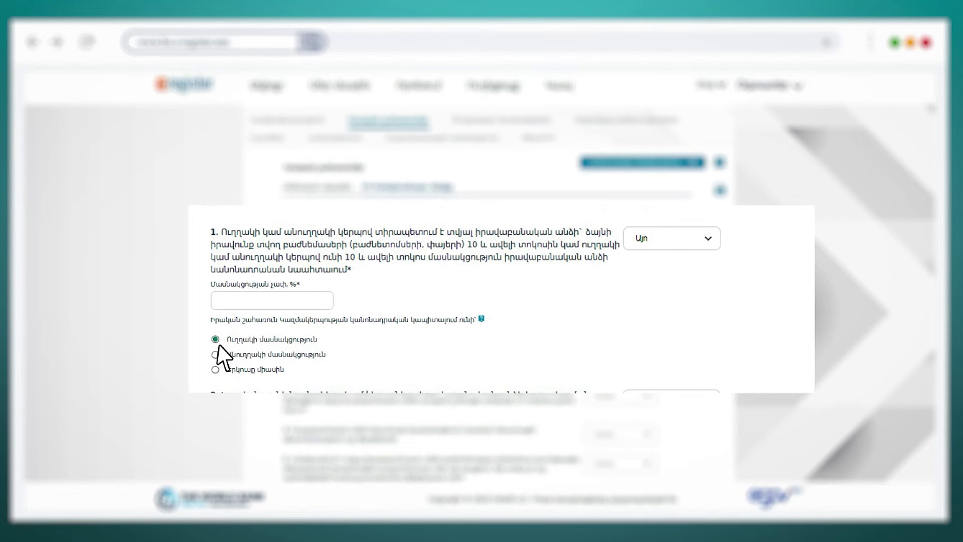
pyautogui.click(216, 355)
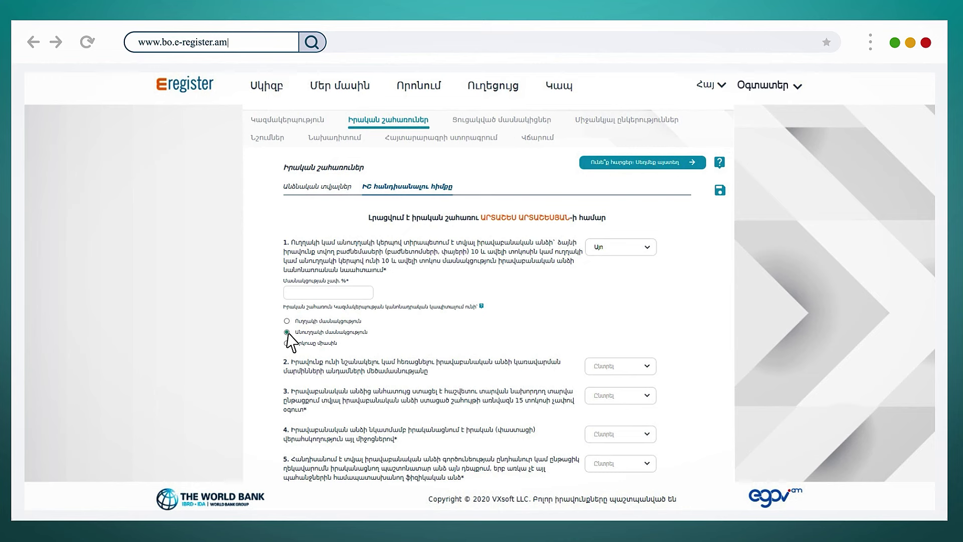
pyautogui.click(291, 296)
pyautogui.write('40')
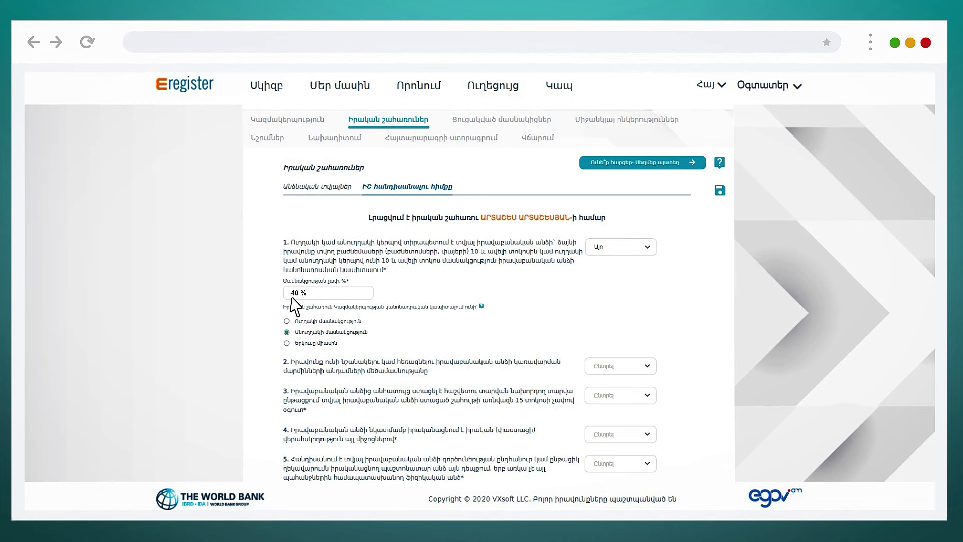
pyautogui.click(287, 344)
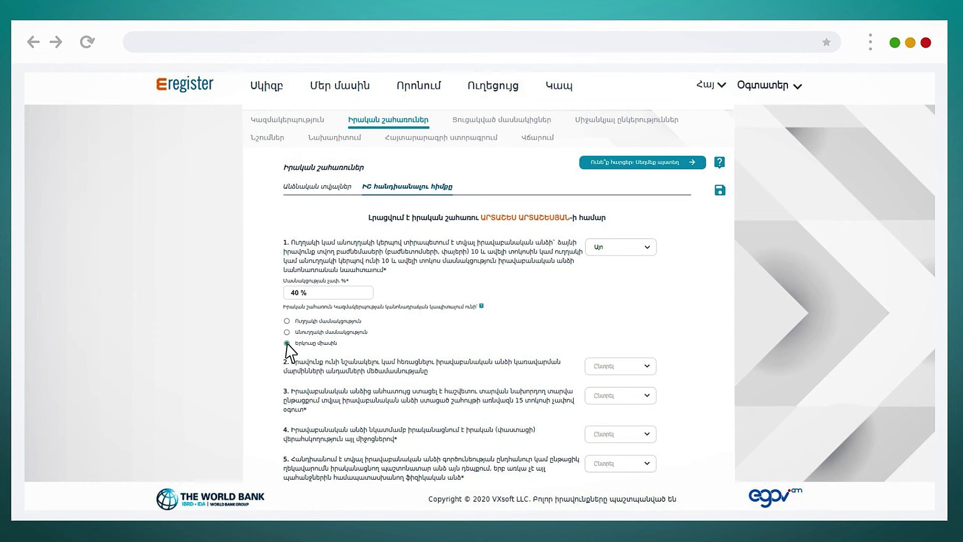